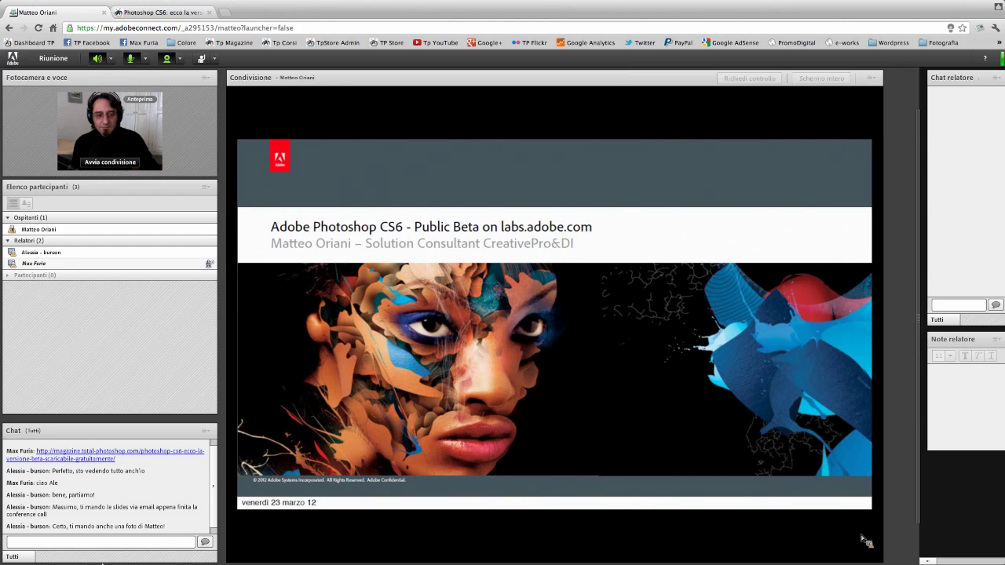
Open the chat panel's options and dismiss them without changing anything
click(206, 431)
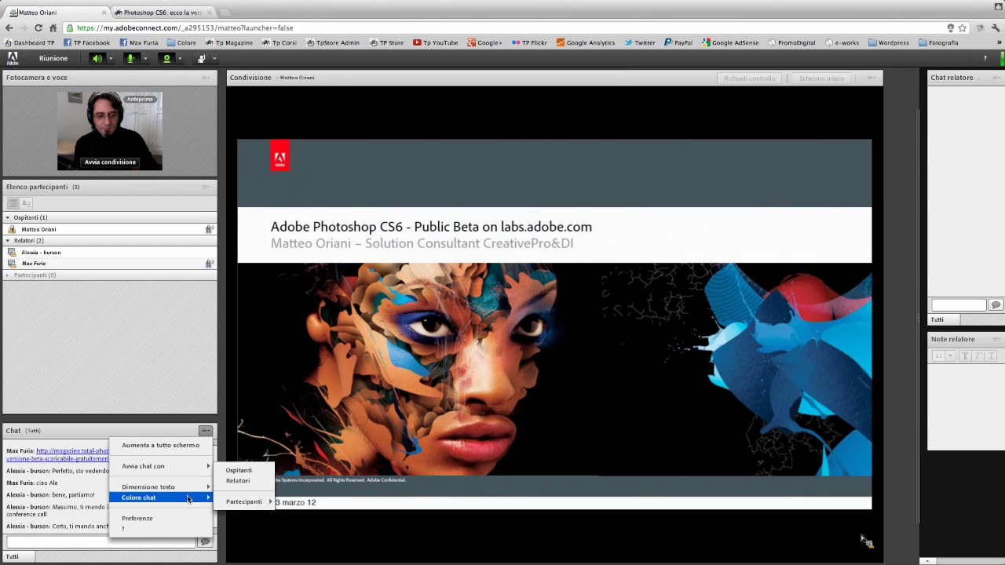
click(113, 386)
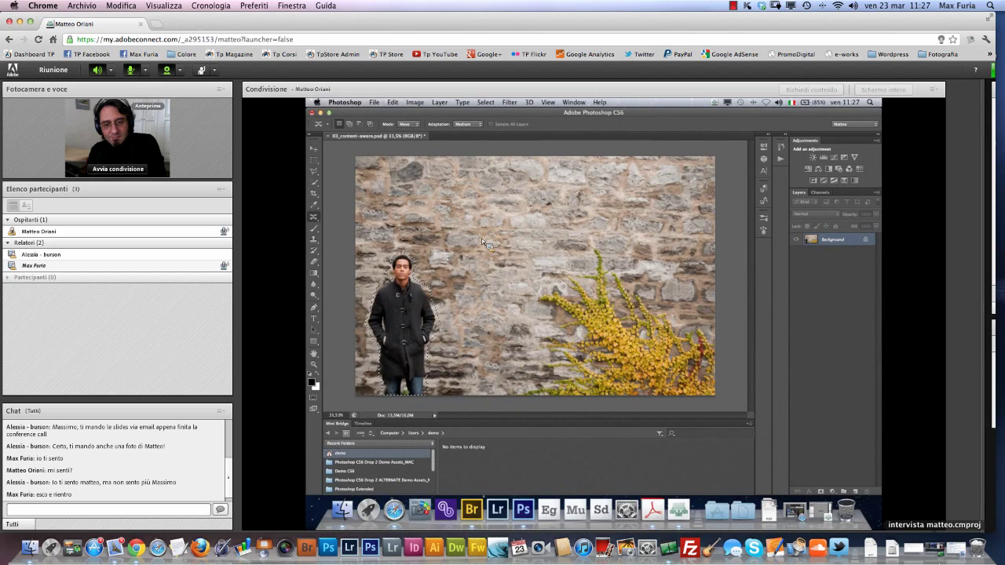
Deselect the moved man and show the Content-Aware Move adaptation choices
key(ctrl+d)
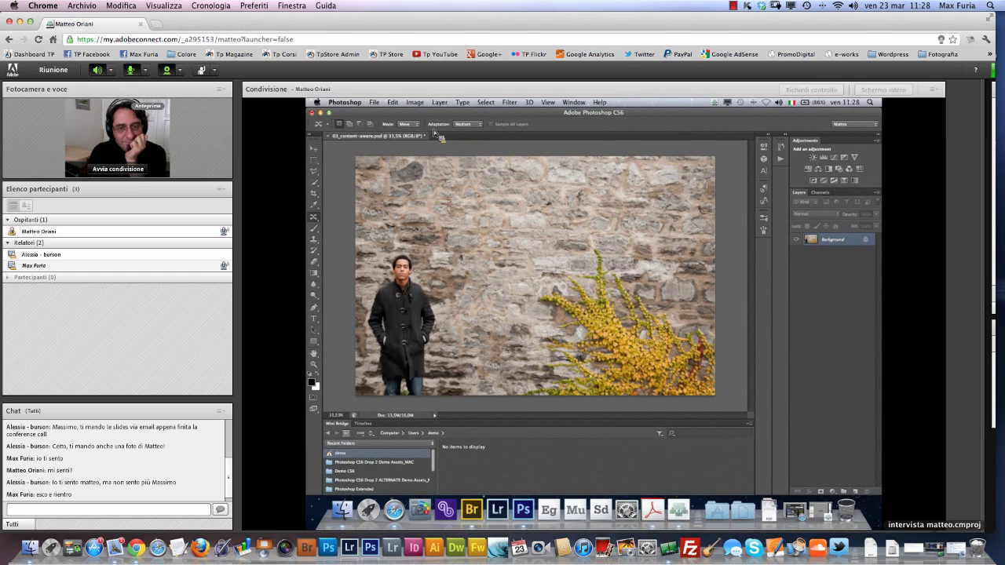
click(468, 124)
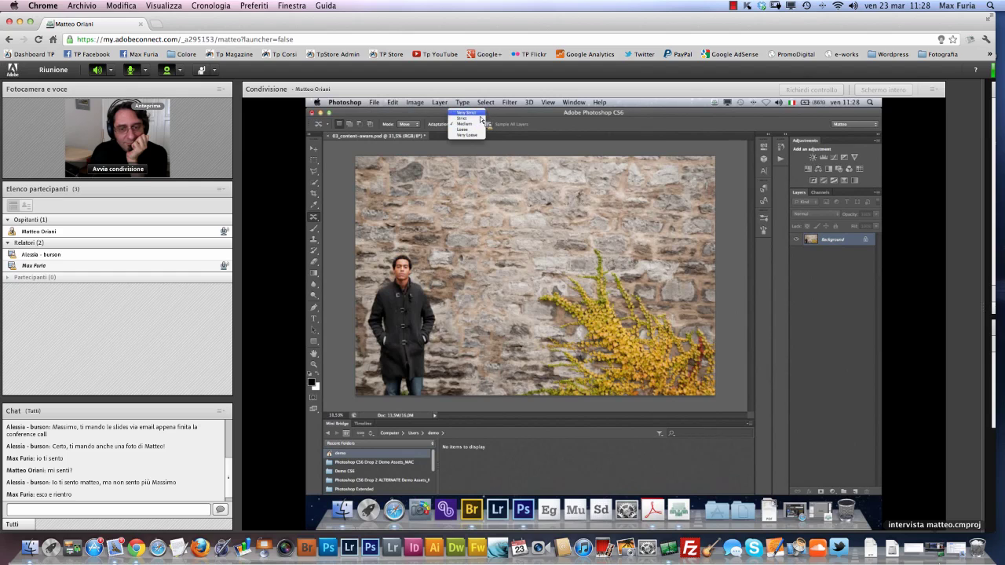
Re-blend the moved man with Very Loose adaptation, then switch back to Medium
click(479, 123)
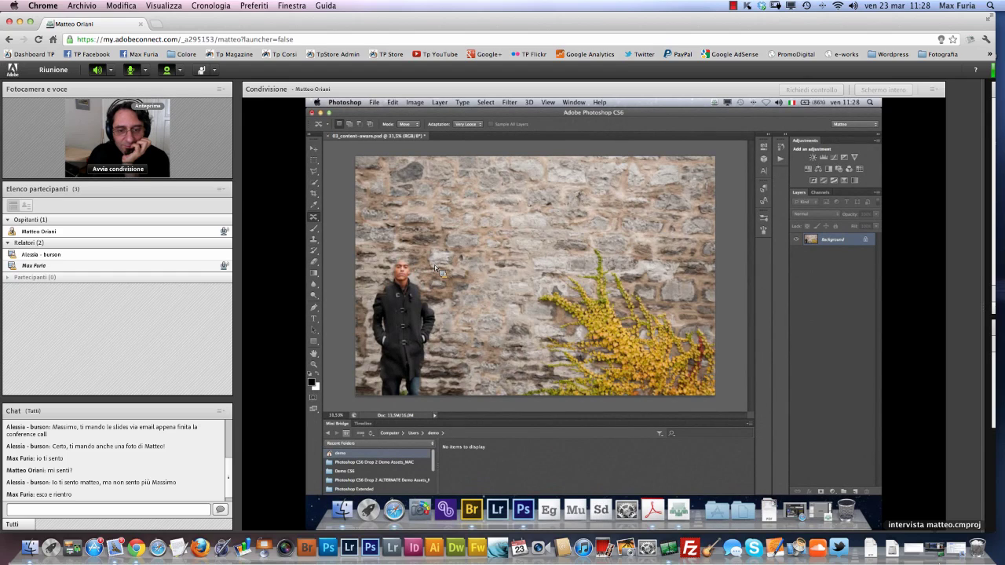
click(475, 127)
click(473, 122)
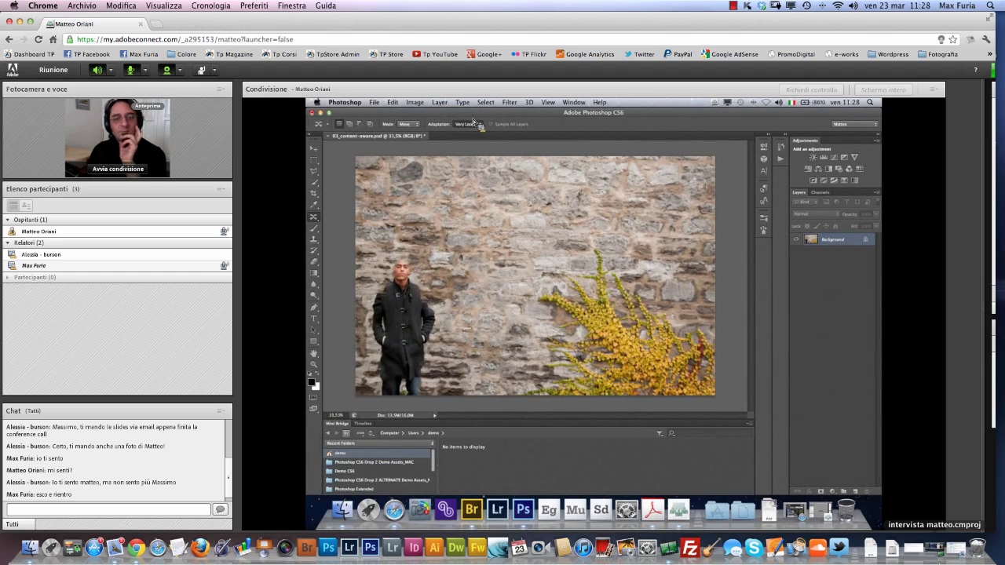
click(474, 122)
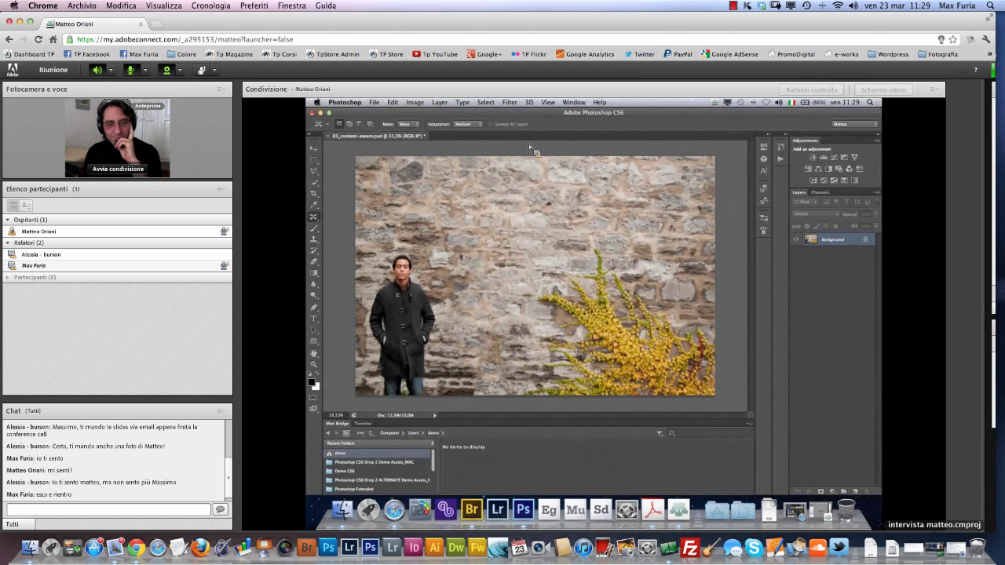
Revert the stone-wall photo to its original History snapshot, then open the Filter Gallery
click(781, 147)
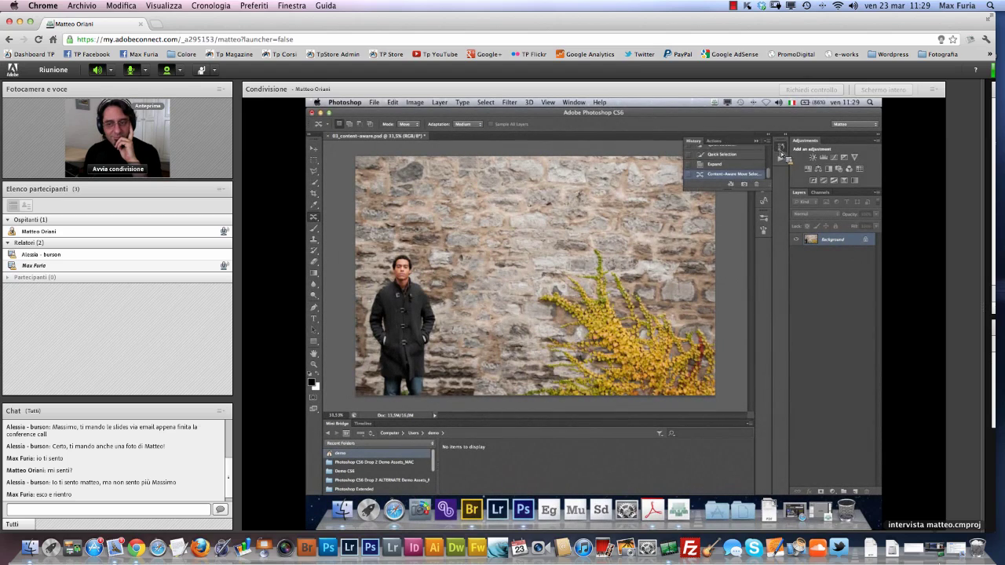
scroll(755, 172, up, 2)
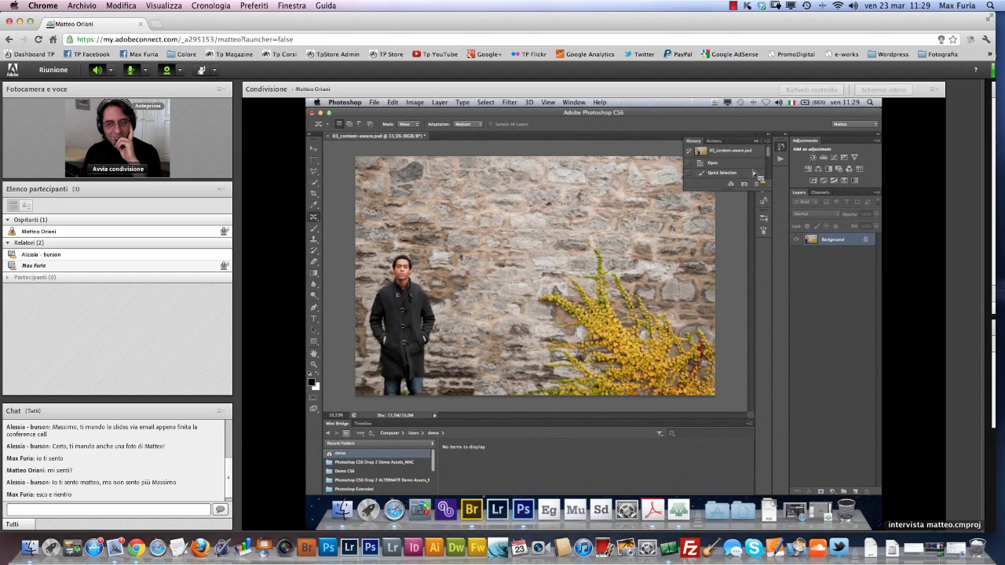
click(749, 153)
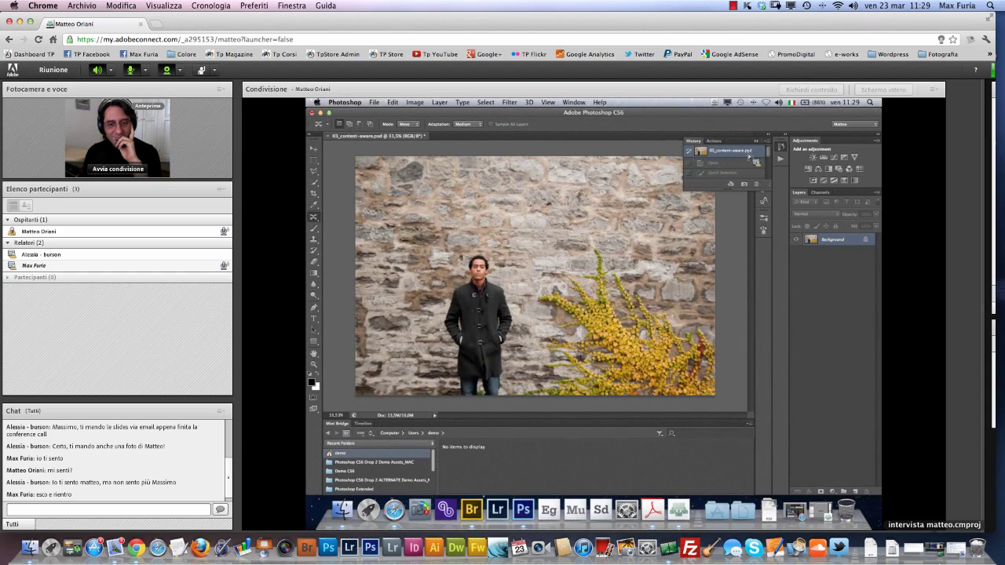
click(759, 147)
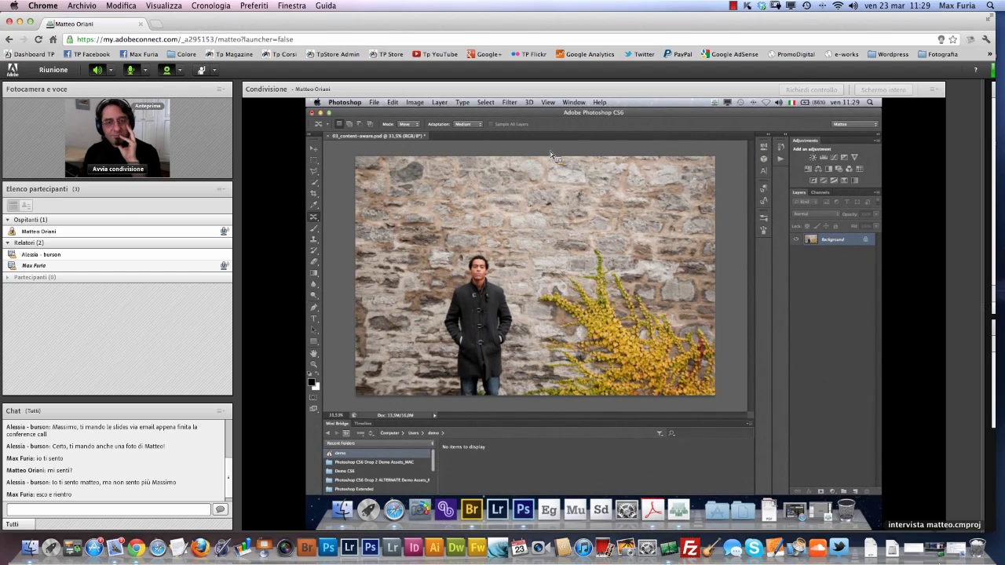
click(512, 102)
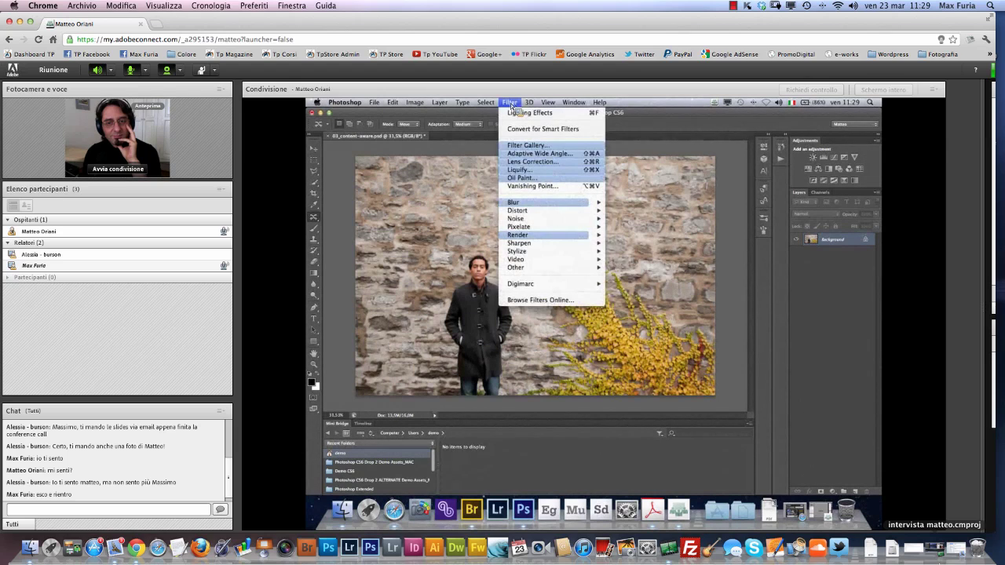
click(522, 147)
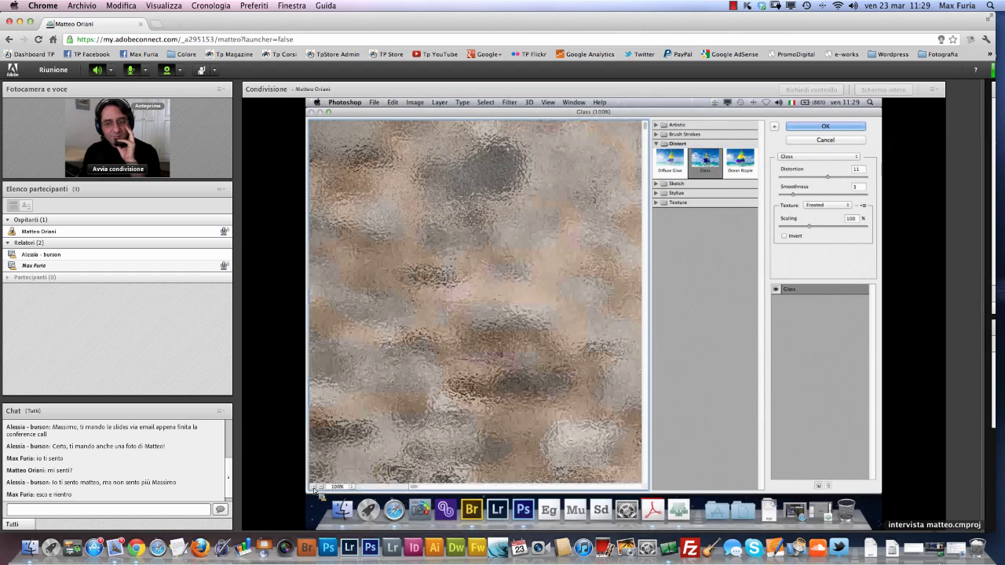
Zoom the Filter Gallery preview out to 33.3% and preview the Cutout effect
click(314, 487)
click(314, 487)
click(314, 487)
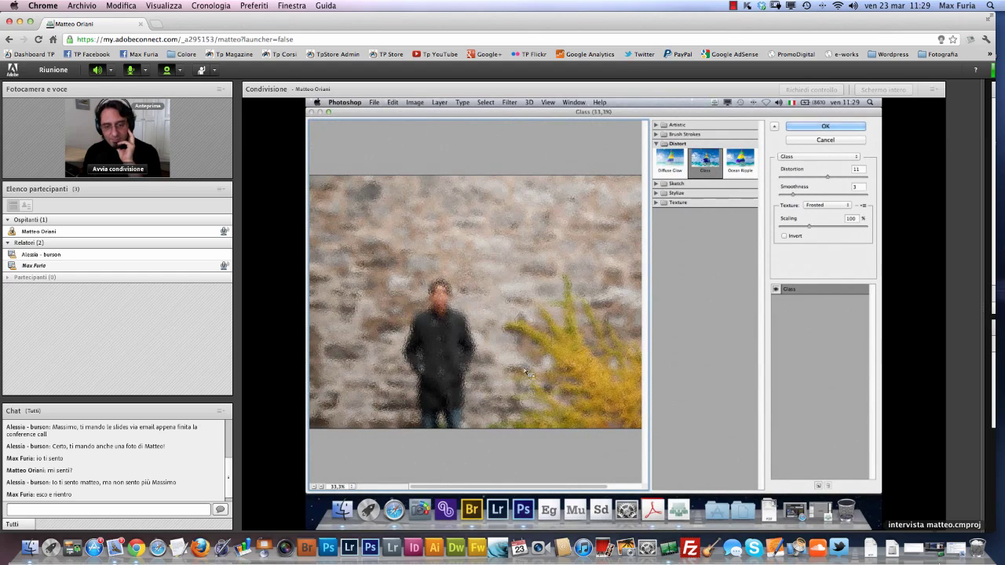
click(660, 125)
click(707, 145)
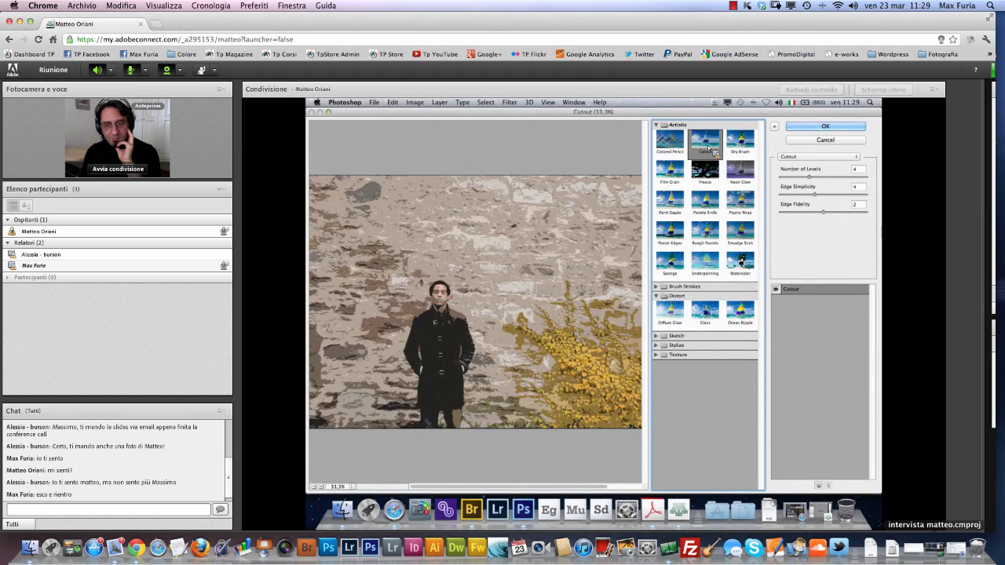
Try Diffuse Glow and Glass, then settle on Ocean Ripple with Ripple Size 10
click(679, 311)
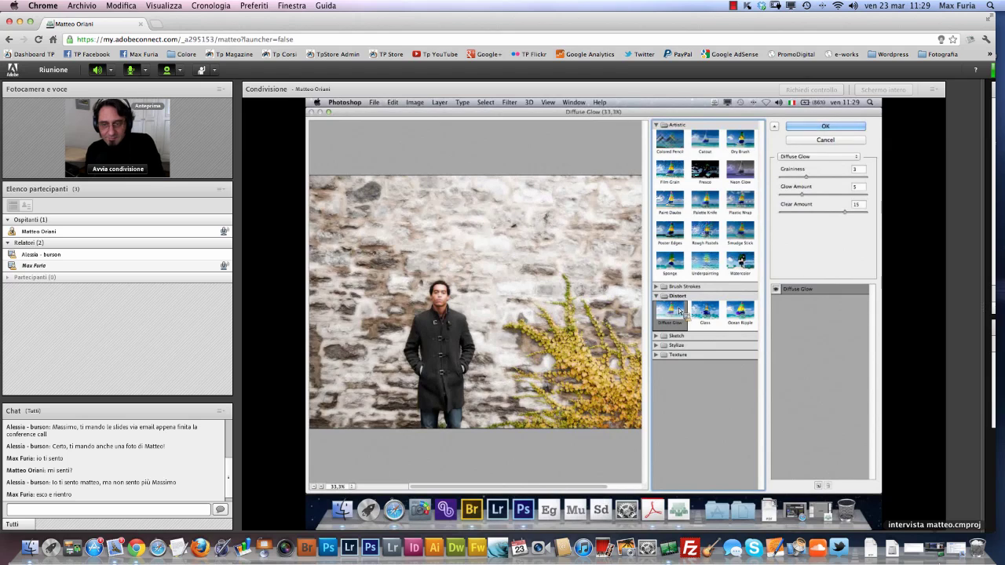
click(706, 315)
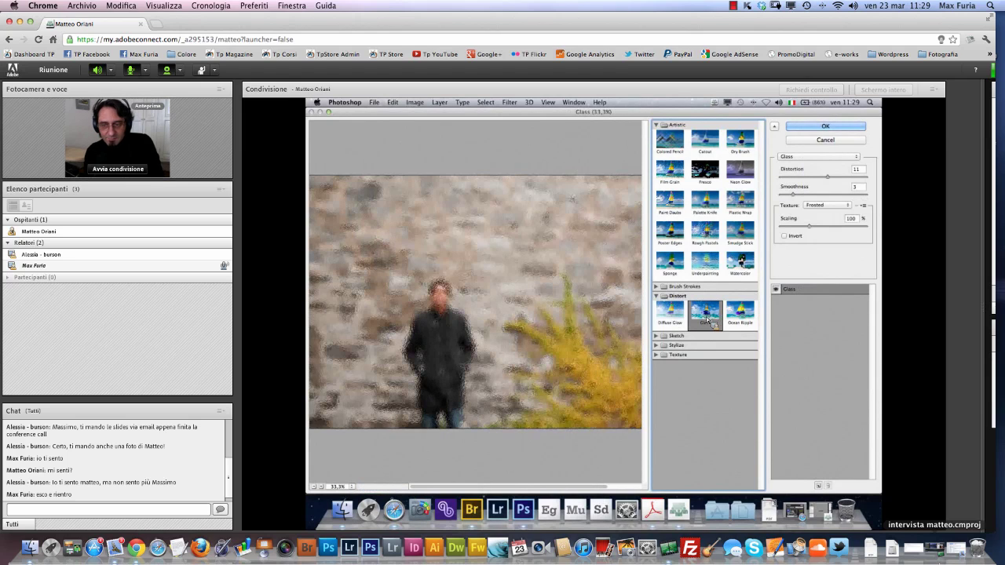
click(740, 316)
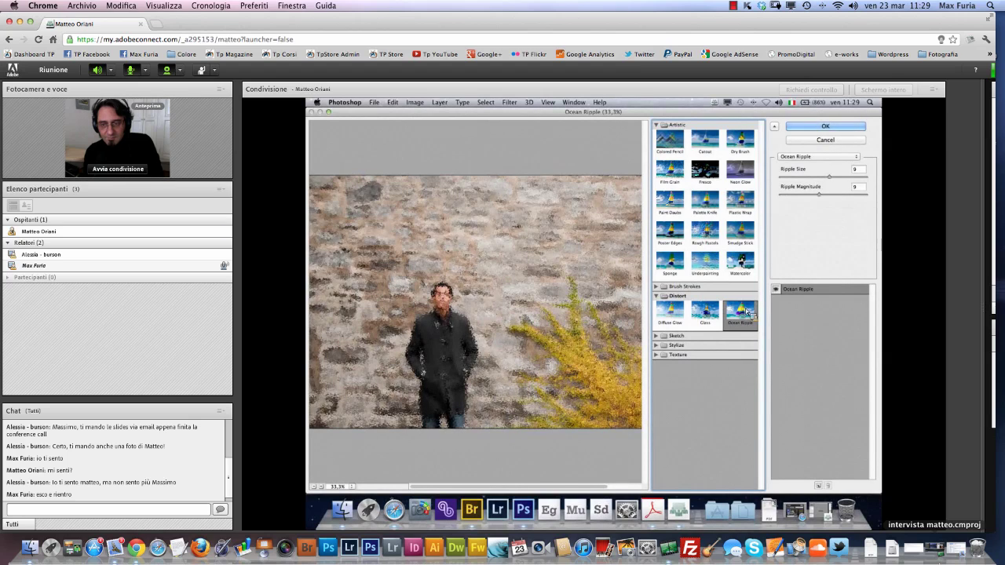
click(837, 177)
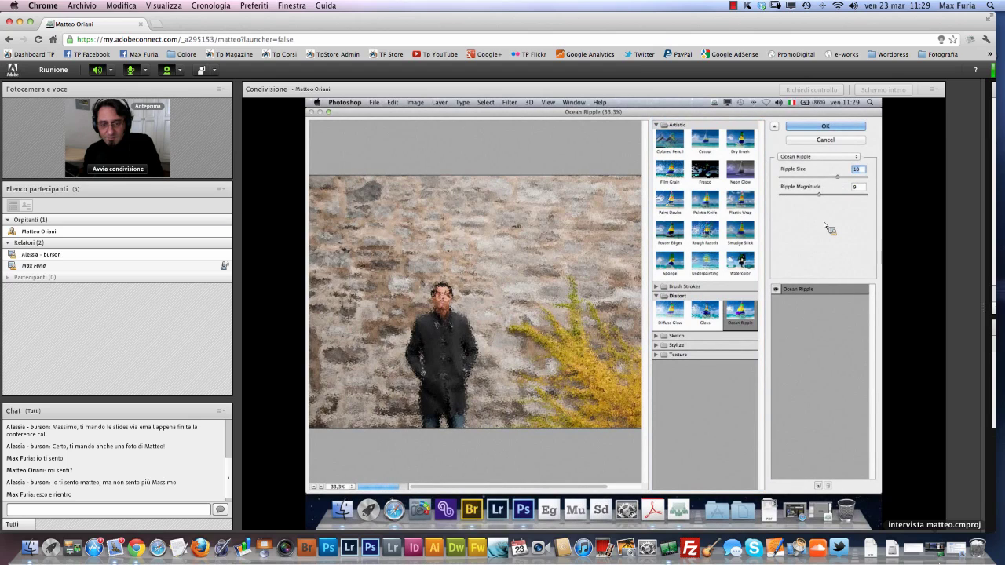
Apply Ocean Ripple to the photo and show Photoshop's Performance preferences
click(837, 130)
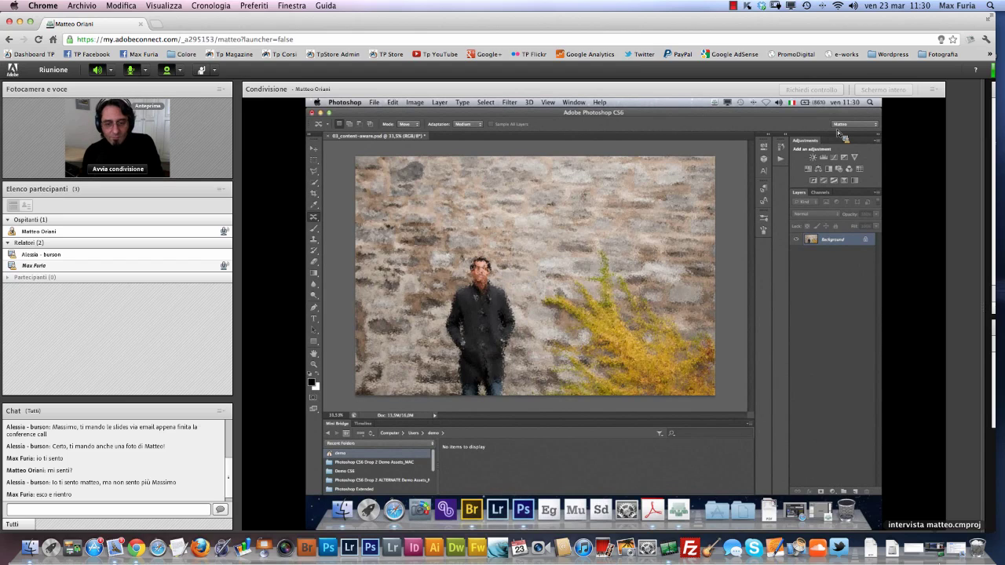
click(347, 103)
mouse_move(352, 129)
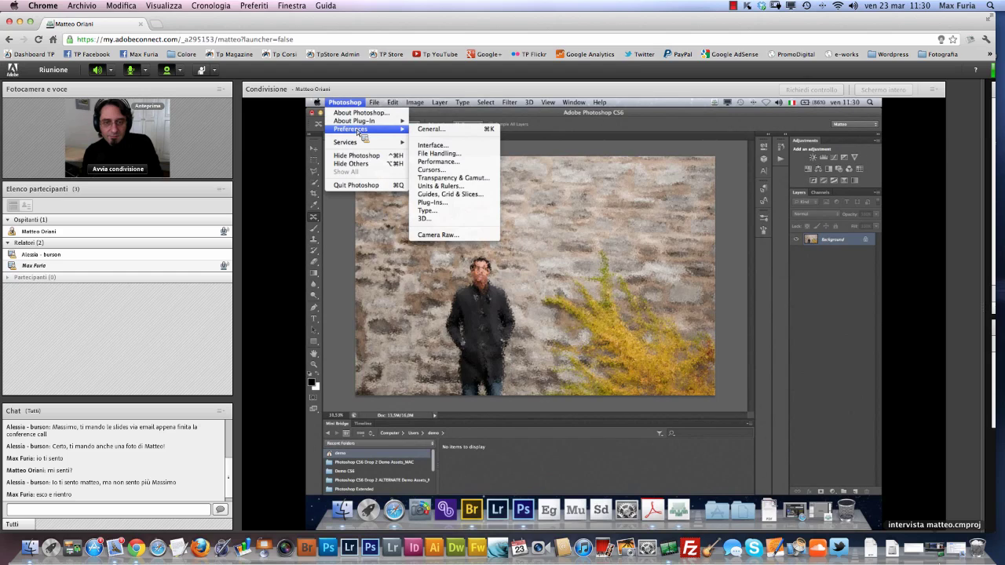
click(487, 164)
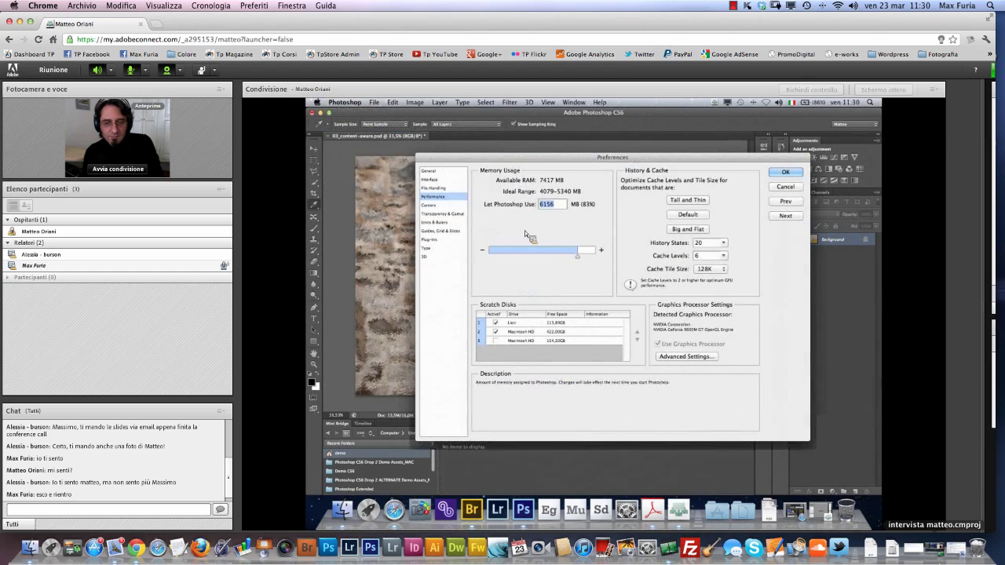
Review the Advanced Graphics Processor settings and close them with OK
click(683, 357)
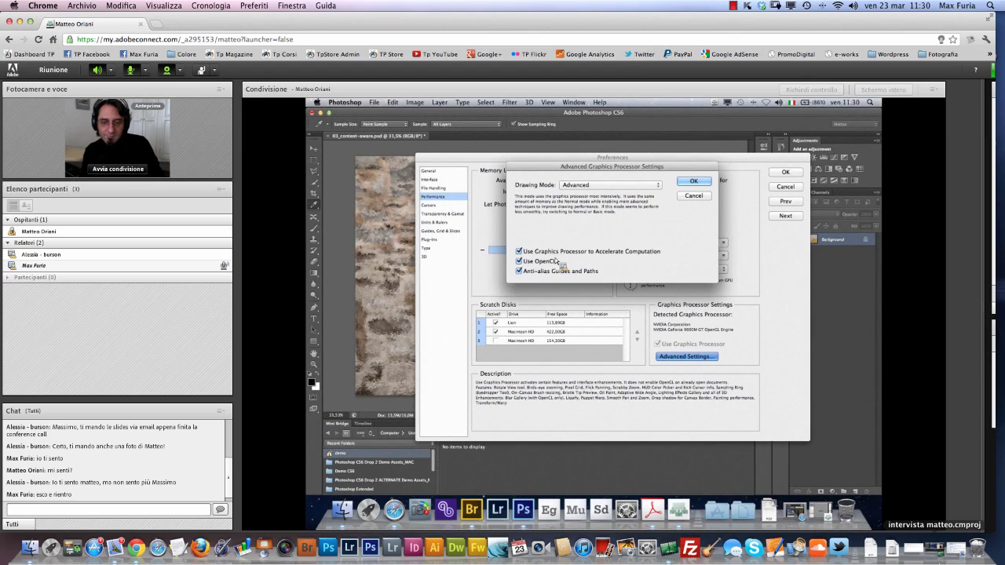
click(693, 181)
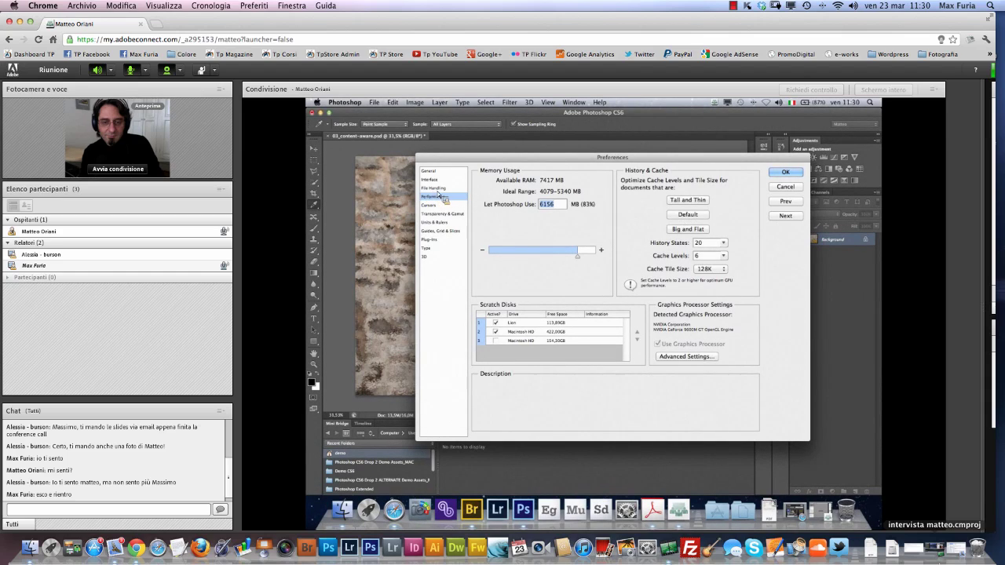
Show the File Handling page of Photoshop's preferences
click(436, 189)
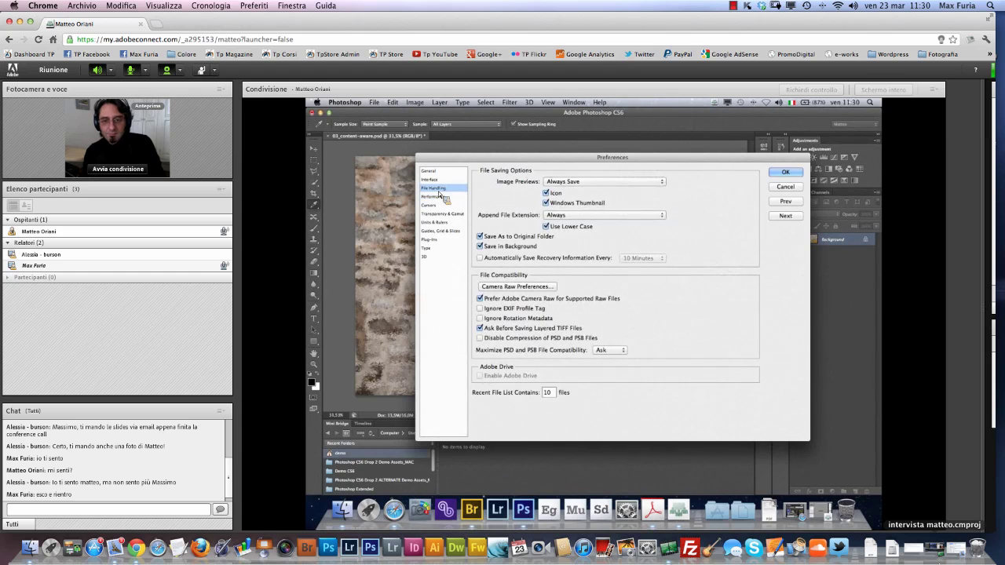